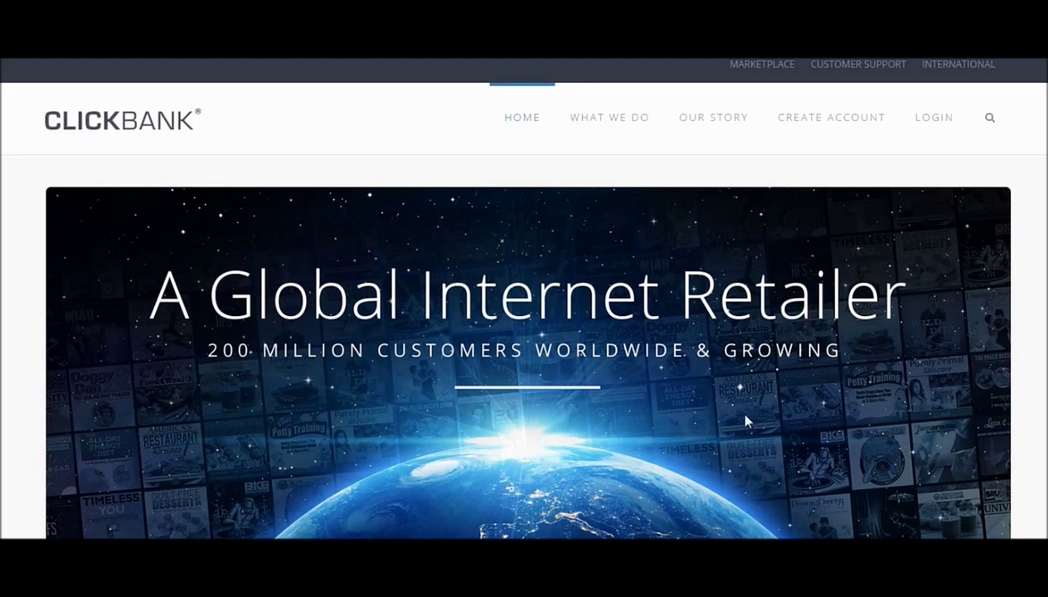
Step: Examine the ClickBank home page's featured products, satisfaction guarantee, and sections for product creators, customers and digital marketers
{"action": "scroll", "coordinate": [745, 420], "scroll_direction": "down", "scroll_amount": 1}
{"action": "scroll", "coordinate": [1010, 262], "scroll_direction": "down", "scroll_amount": 5}
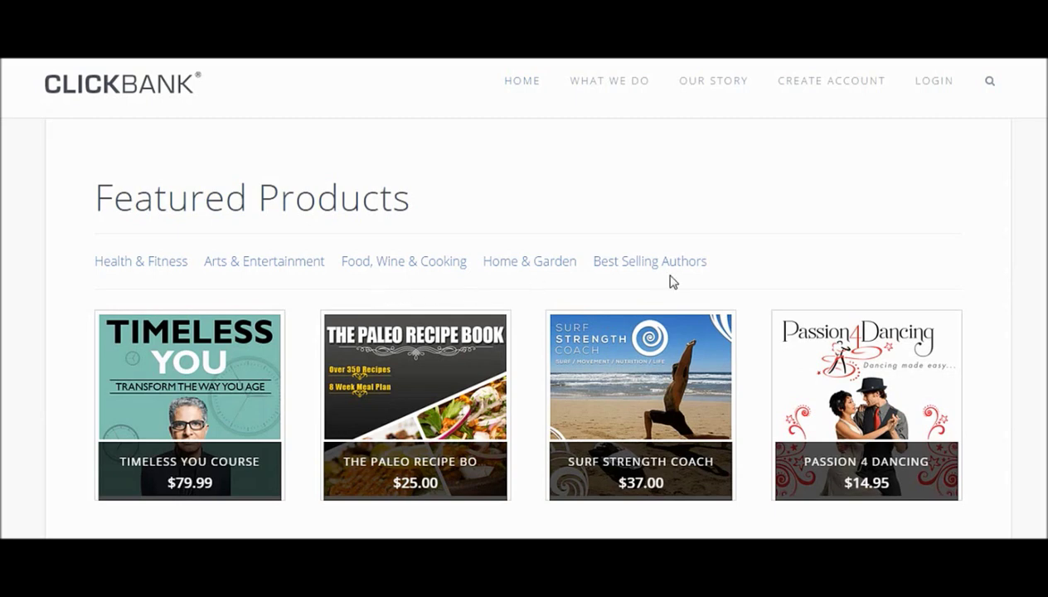
{"action": "mouse_move", "coordinate": [951, 426]}
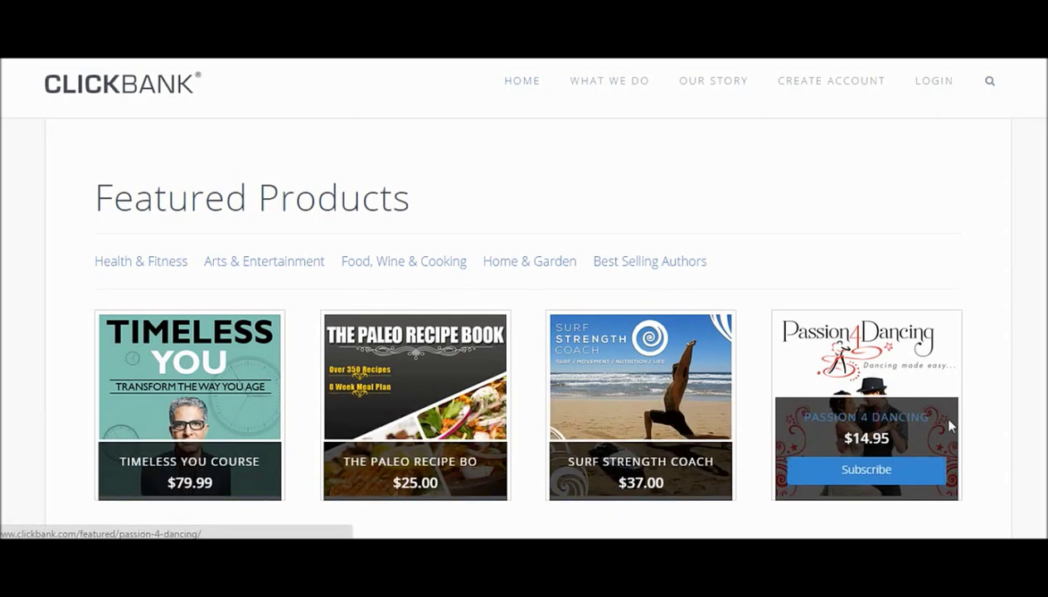
{"action": "scroll", "coordinate": [1025, 430], "scroll_direction": "down", "scroll_amount": 2}
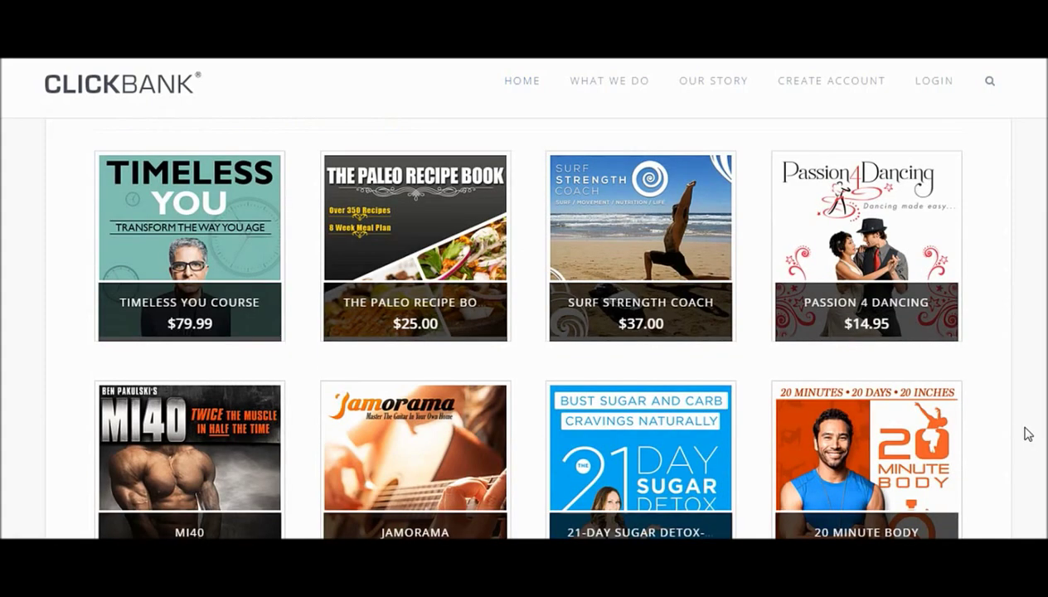
{"action": "scroll", "coordinate": [1028, 434], "scroll_direction": "down", "scroll_amount": 4}
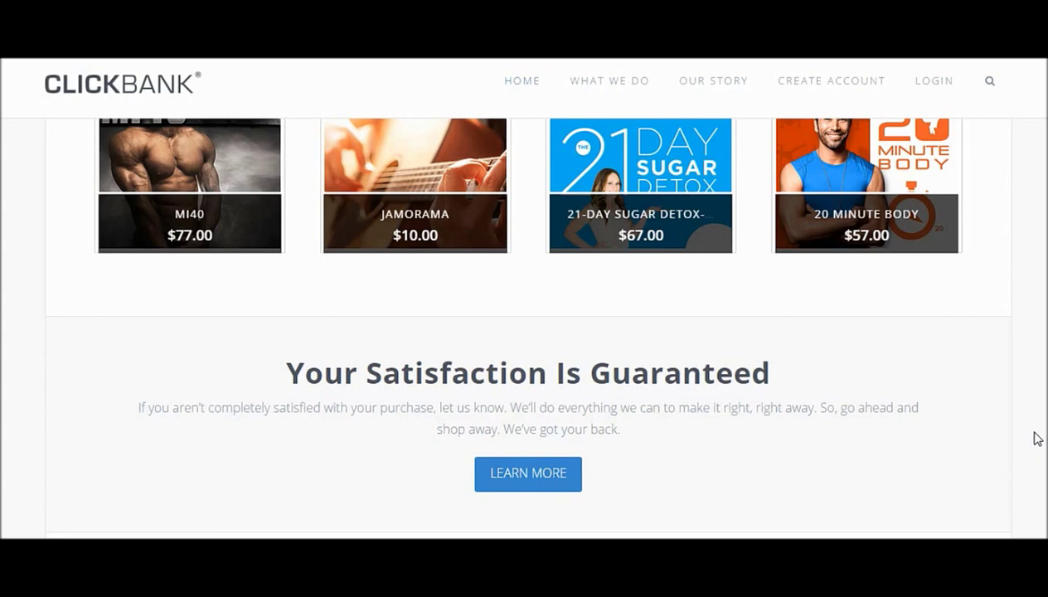
{"action": "scroll", "coordinate": [1038, 439], "scroll_direction": "down", "scroll_amount": 2}
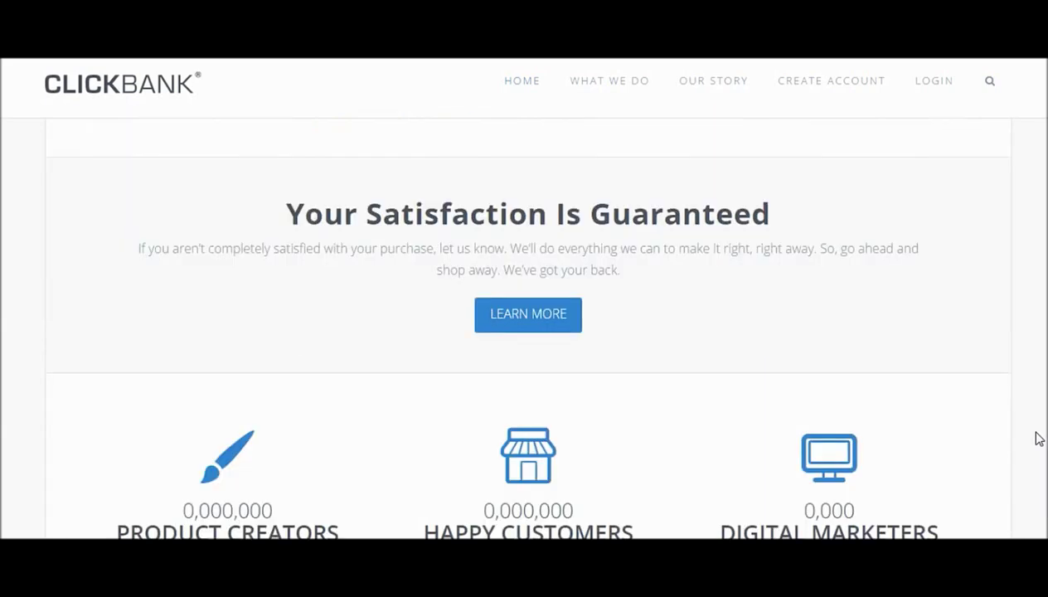
{"action": "scroll", "coordinate": [1038, 438], "scroll_direction": "down", "scroll_amount": 1}
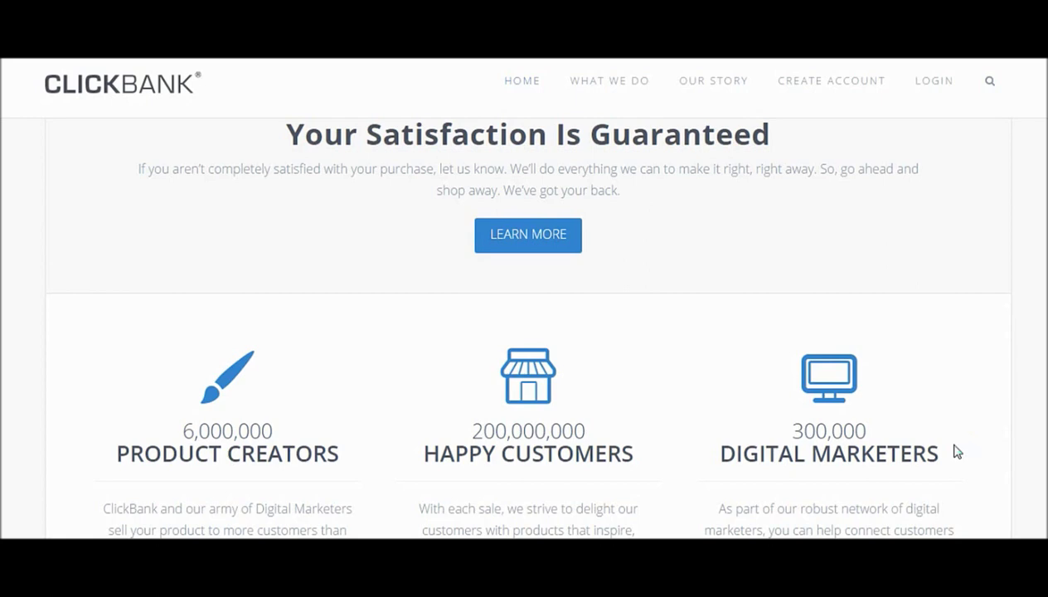
{"action": "scroll", "coordinate": [956, 447], "scroll_direction": "down", "scroll_amount": 1}
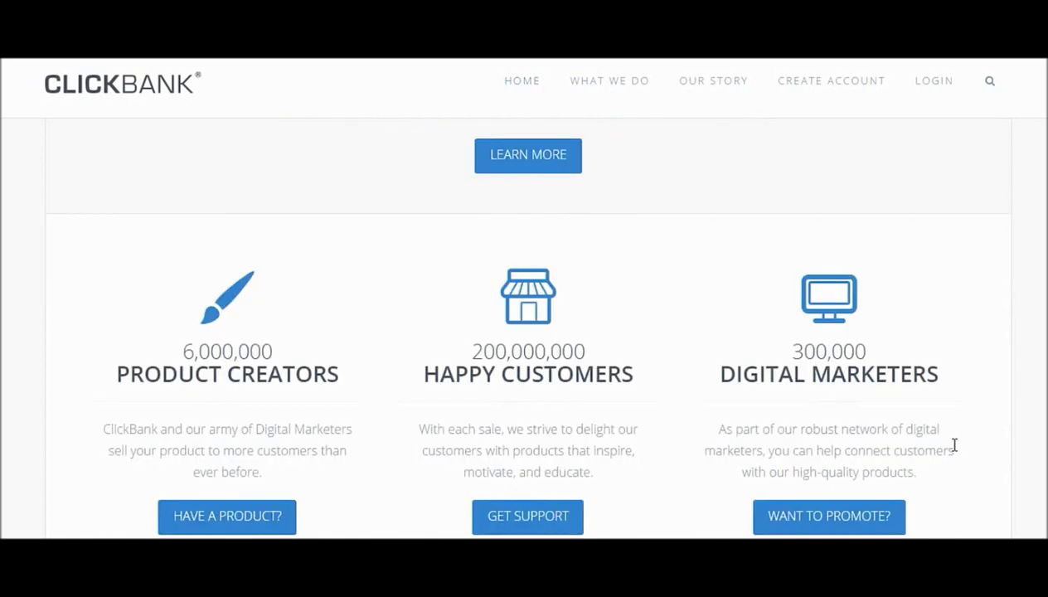
Step: Open the sign-up form for creating a ClickBank account
{"action": "scroll", "coordinate": [954, 446], "scroll_direction": "down", "scroll_amount": 1}
{"action": "scroll", "coordinate": [954, 449], "scroll_direction": "up", "scroll_amount": 1}
{"action": "left_click", "coordinate": [818, 91]}
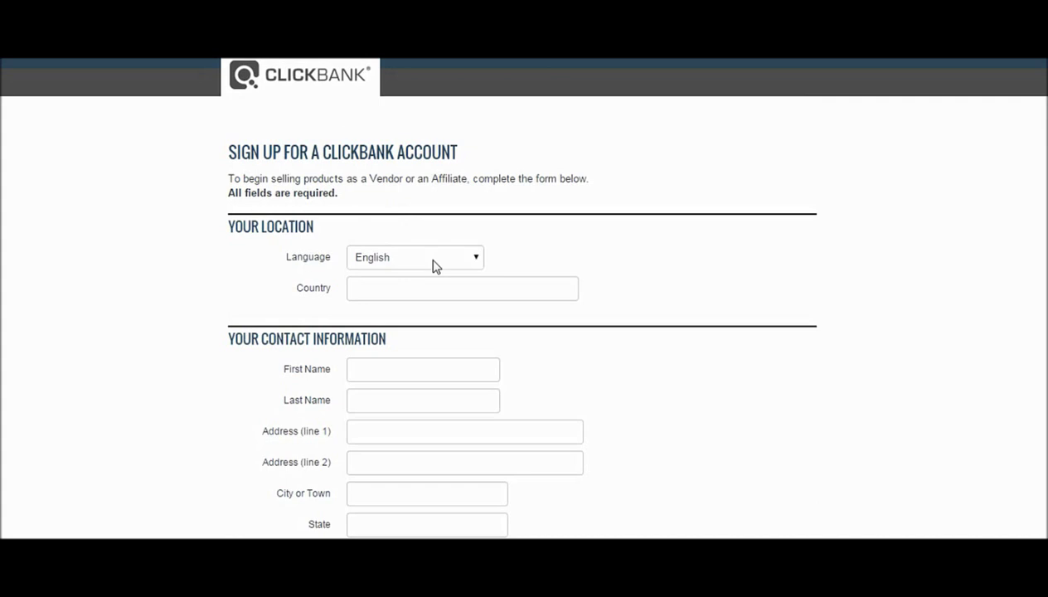
Step: Review the sign-up form's location and contact fields, from country and name to address, phone and email
{"action": "left_click", "coordinate": [438, 283]}
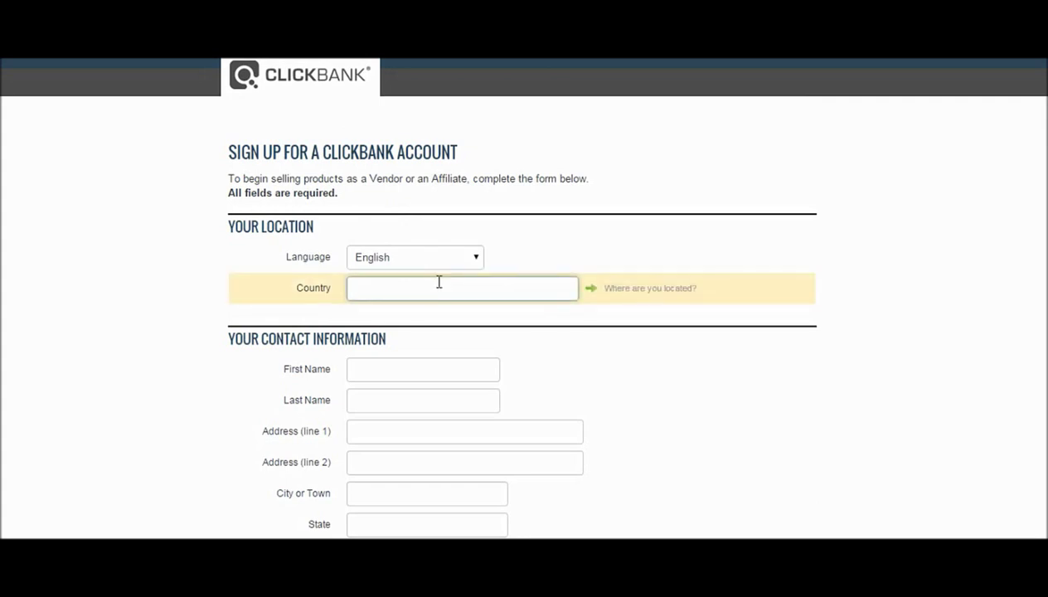
{"action": "scroll", "coordinate": [432, 295], "scroll_direction": "down", "scroll_amount": 1}
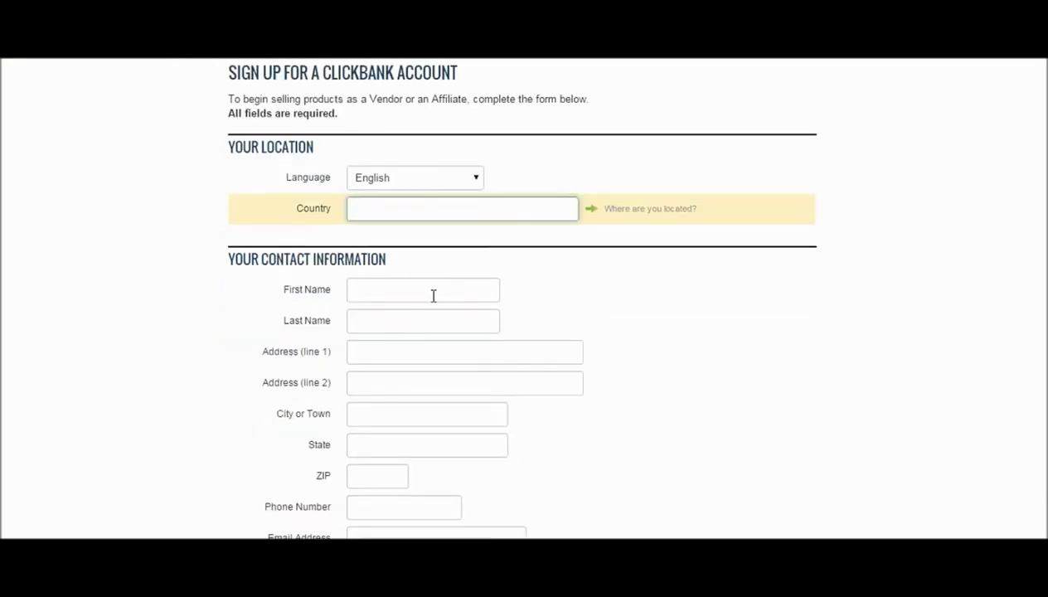
{"action": "left_click", "coordinate": [433, 295]}
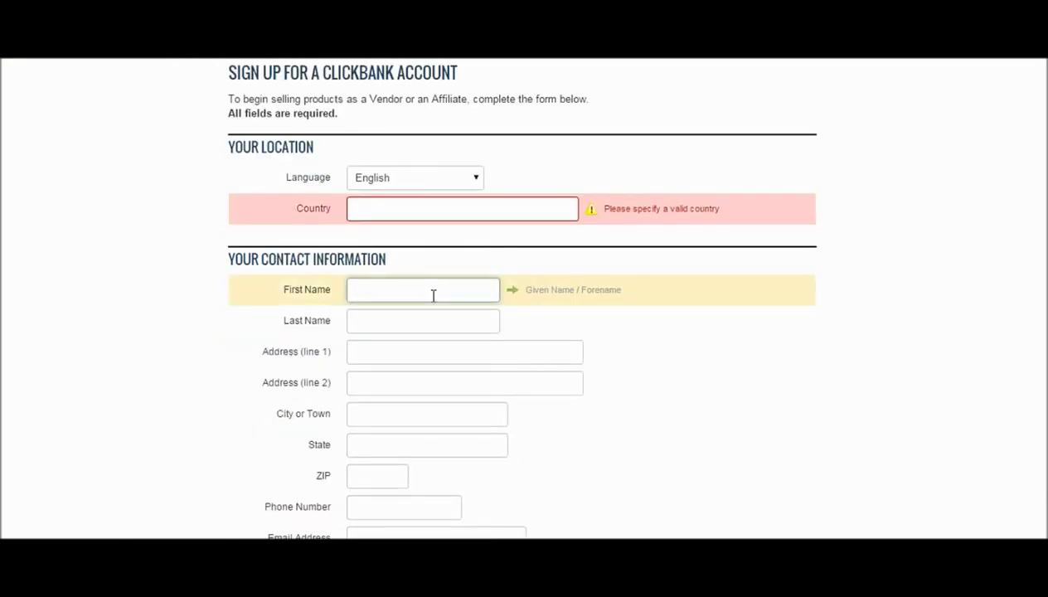
{"action": "left_click", "coordinate": [418, 329]}
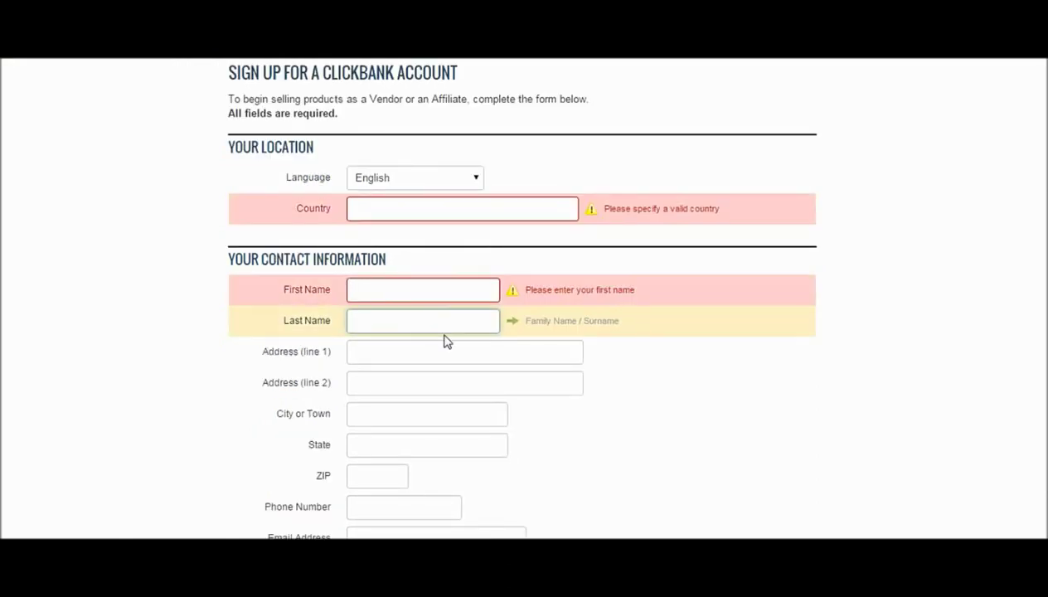
{"action": "scroll", "coordinate": [444, 338], "scroll_direction": "down", "scroll_amount": 1}
{"action": "left_click", "coordinate": [429, 274]}
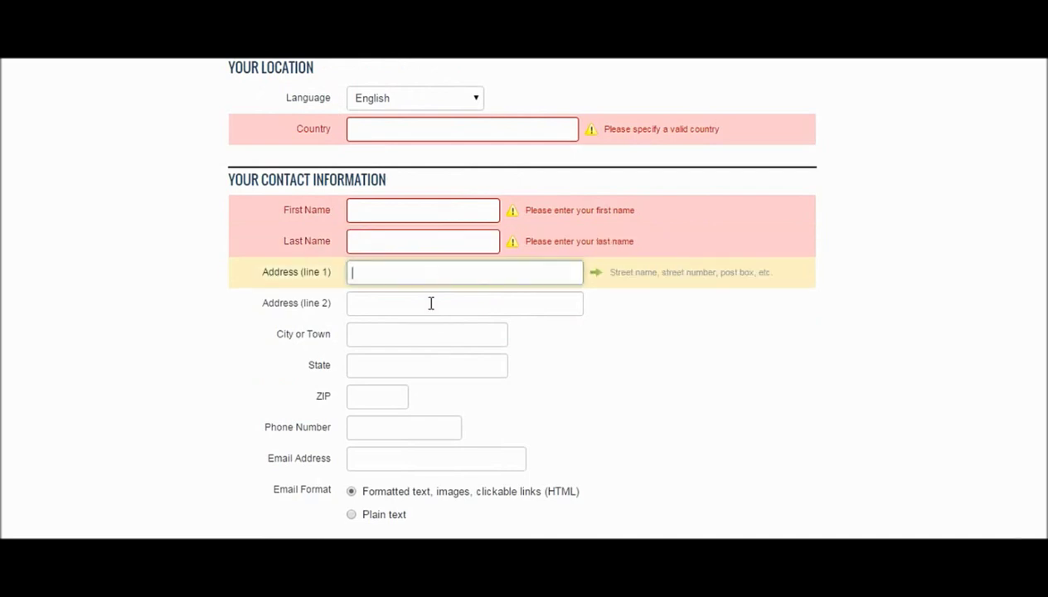
{"action": "left_click", "coordinate": [427, 303]}
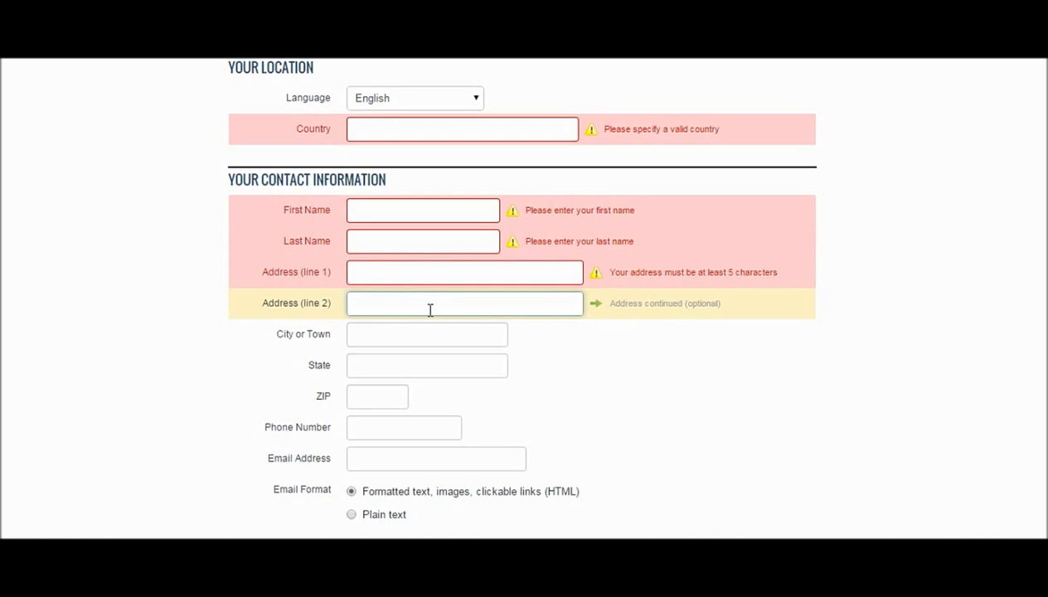
{"action": "scroll", "coordinate": [432, 331], "scroll_direction": "down", "scroll_amount": 1}
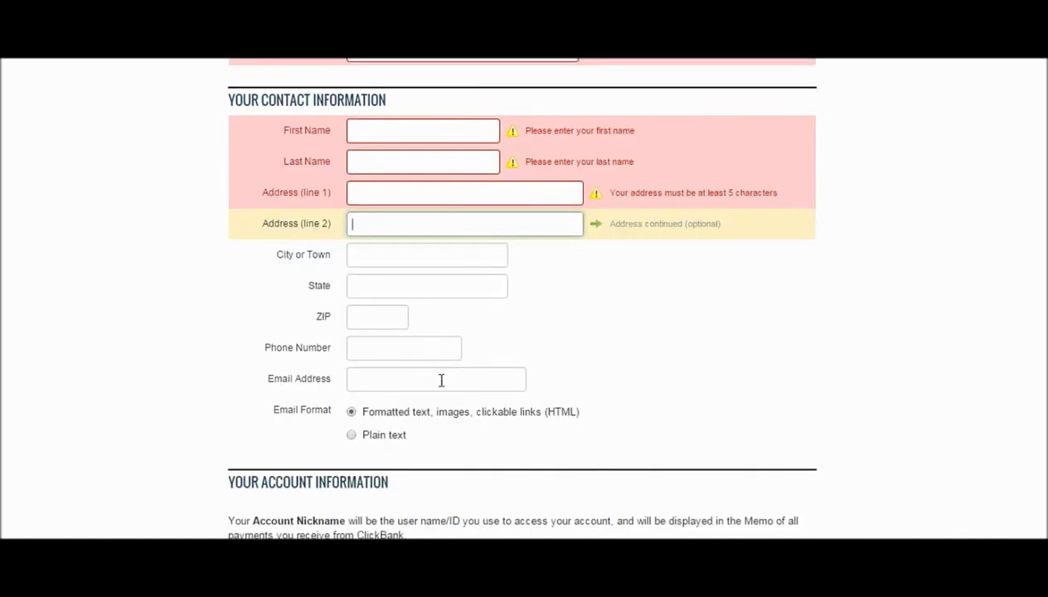
Step: Review the account information section, checking the nickname, password, password confirmation and payee name fields and their requirements
{"action": "scroll", "coordinate": [522, 431], "scroll_direction": "down", "scroll_amount": 3}
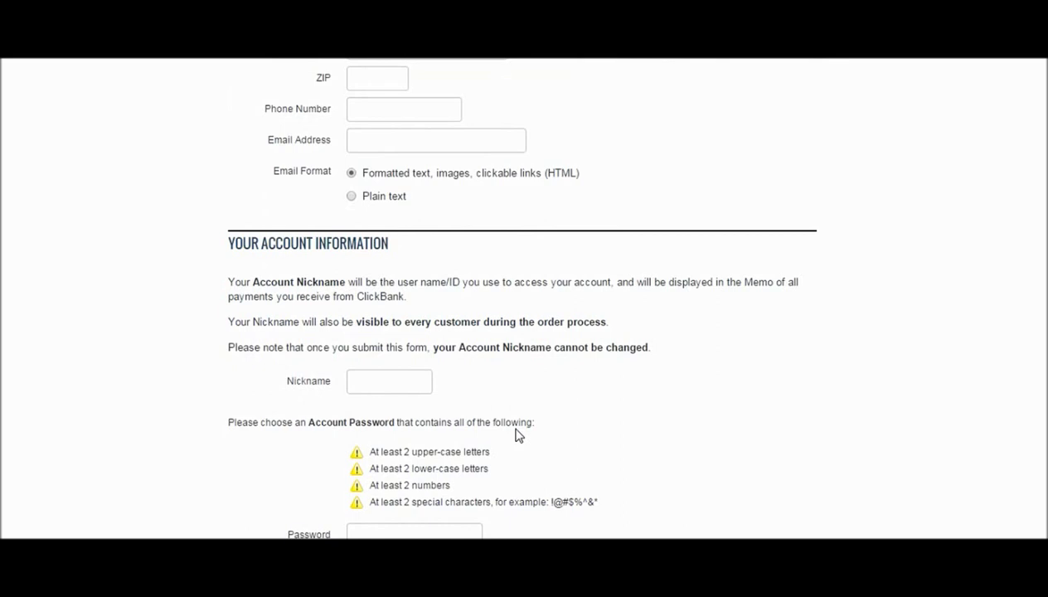
{"action": "left_click", "coordinate": [394, 384]}
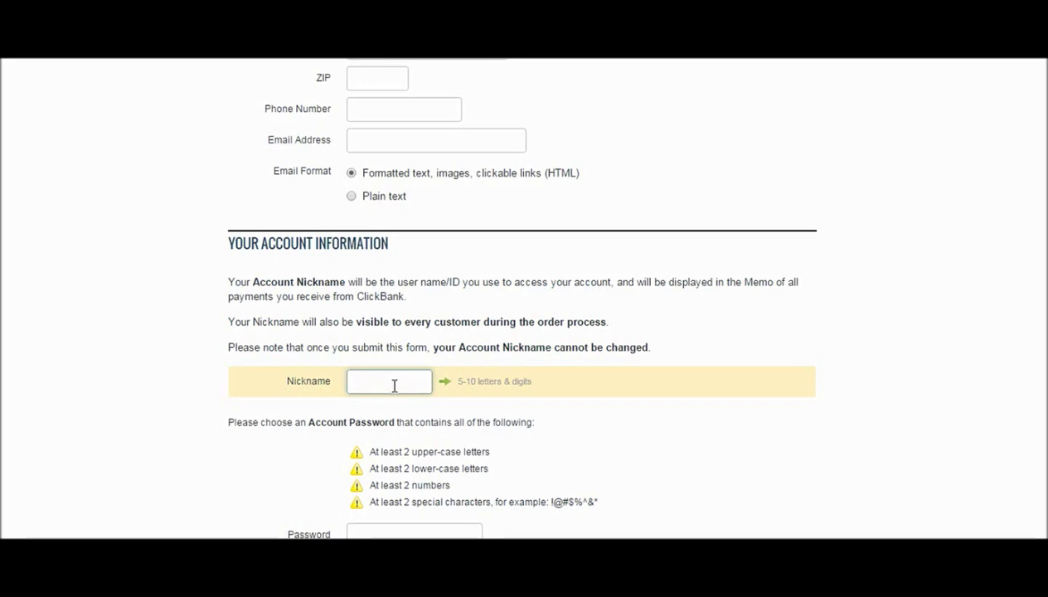
{"action": "scroll", "coordinate": [394, 385], "scroll_direction": "down", "scroll_amount": 1}
{"action": "scroll", "coordinate": [394, 387], "scroll_direction": "down", "scroll_amount": 1}
{"action": "left_click", "coordinate": [396, 378]}
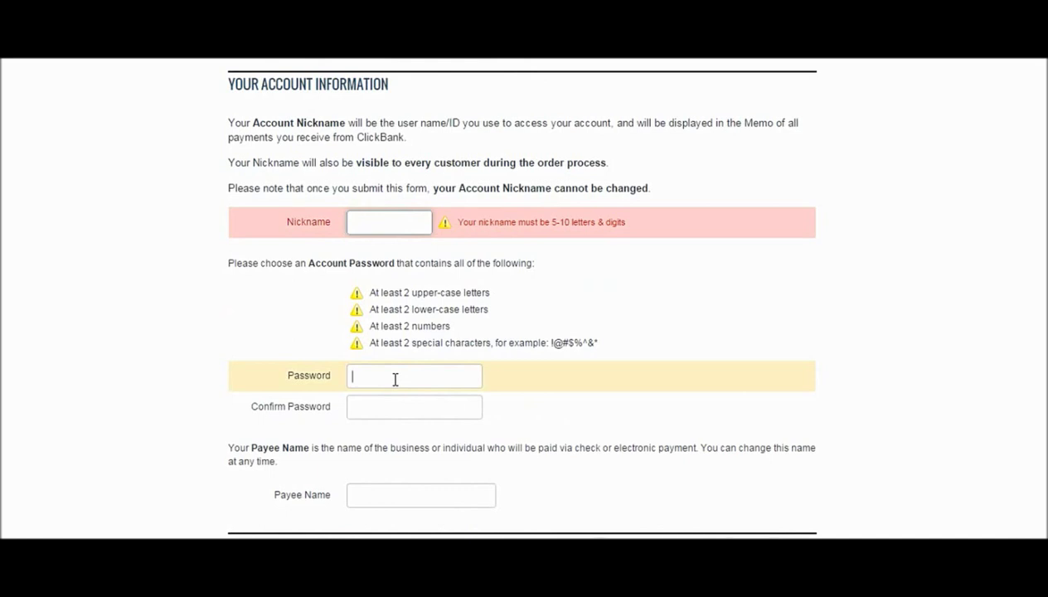
{"action": "left_click", "coordinate": [396, 403]}
{"action": "scroll", "coordinate": [398, 406], "scroll_direction": "down", "scroll_amount": 2}
{"action": "left_click", "coordinate": [405, 332]}
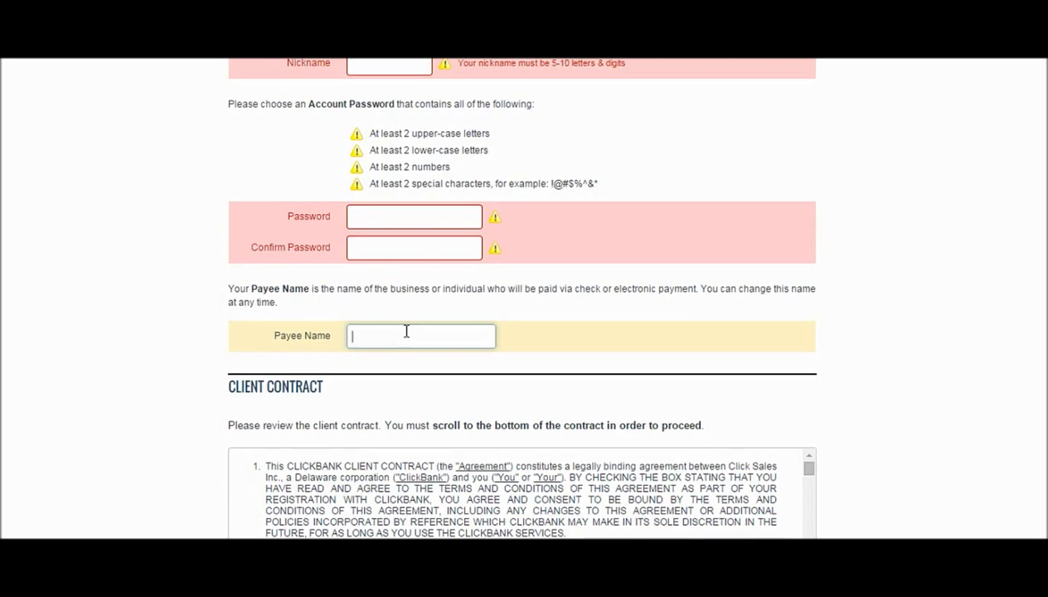
Step: Review the client contract, terms agreement, image verification field and registration submission at the end of the form
{"action": "scroll", "coordinate": [909, 454], "scroll_direction": "down", "scroll_amount": 2}
{"action": "scroll", "coordinate": [909, 455], "scroll_direction": "down", "scroll_amount": 2}
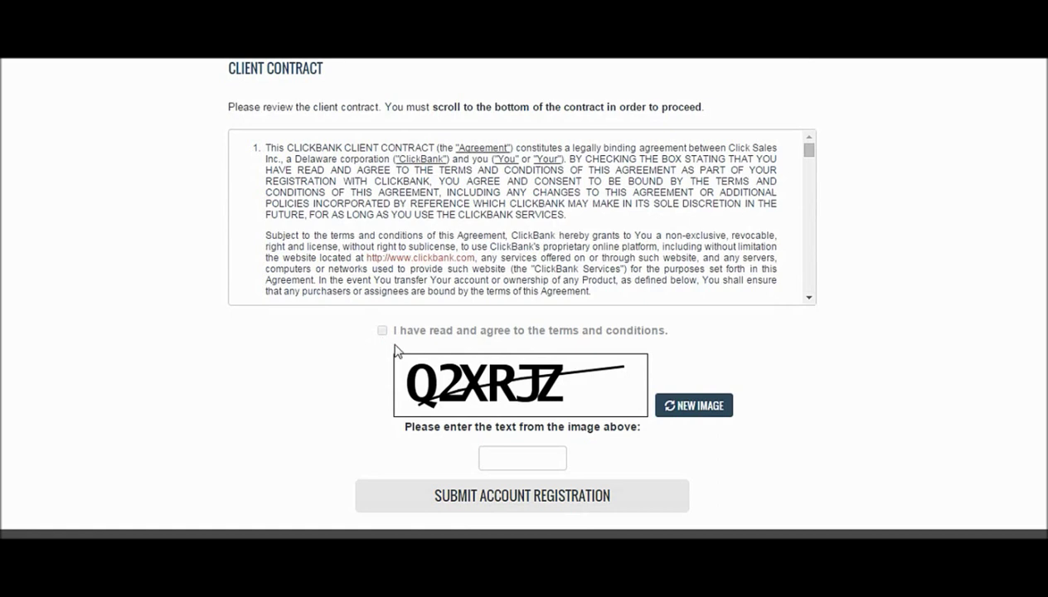
{"action": "left_click", "coordinate": [521, 461]}
{"action": "scroll", "coordinate": [572, 483], "scroll_direction": "down", "scroll_amount": 1}
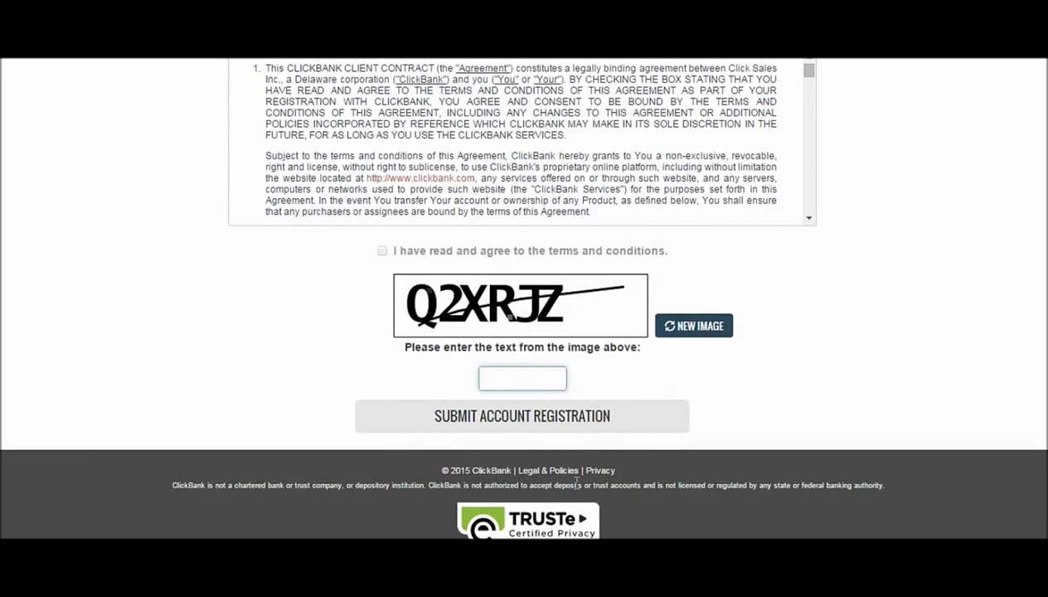
{"action": "left_click", "coordinate": [531, 429]}
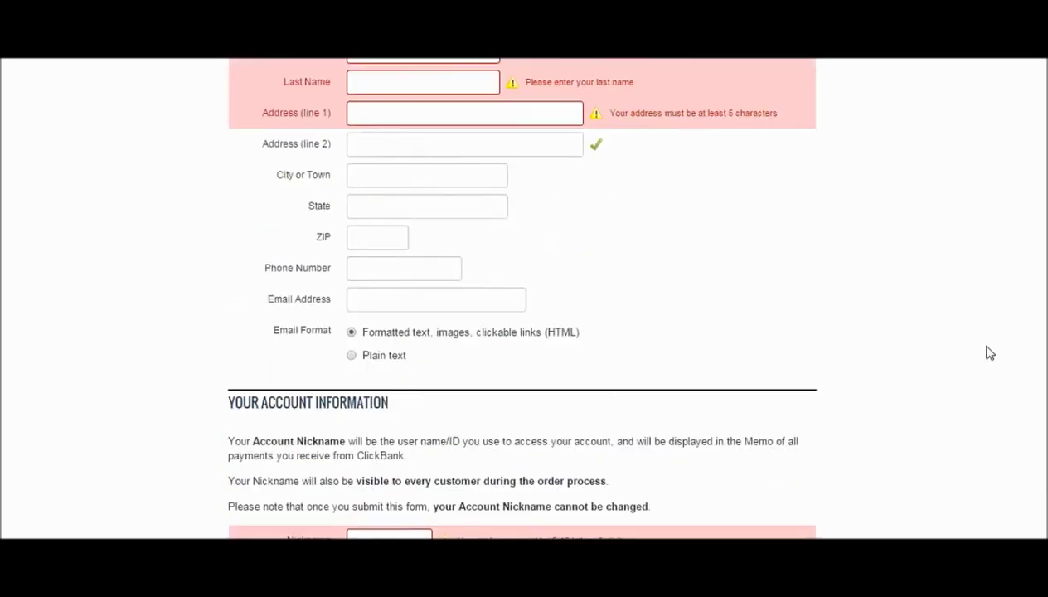